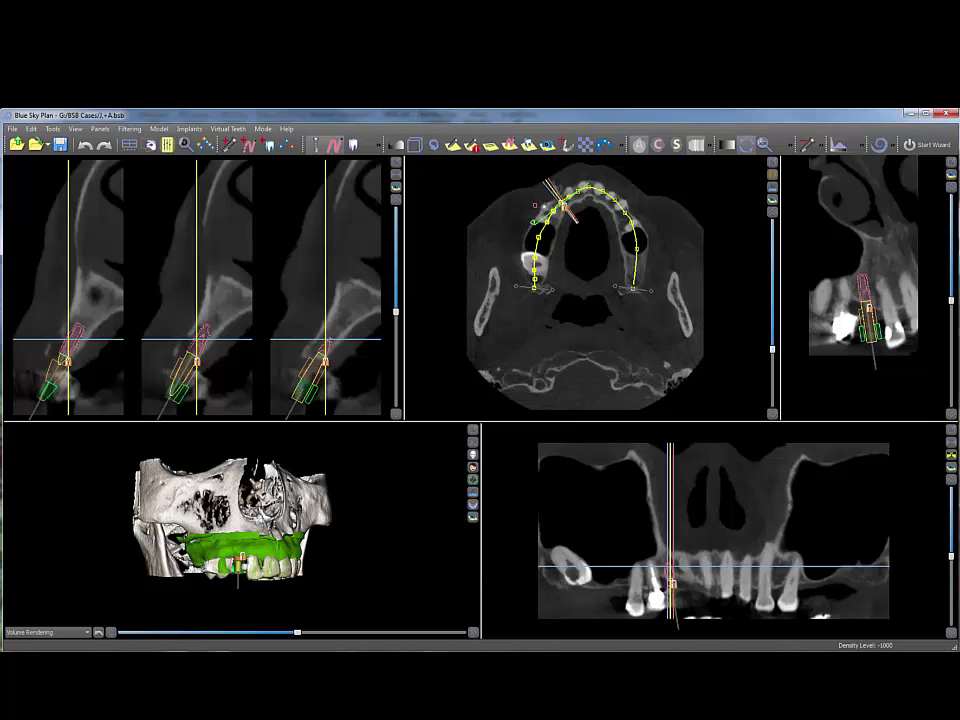
Choose Advanced from the Mode menu
left_click(264, 129)
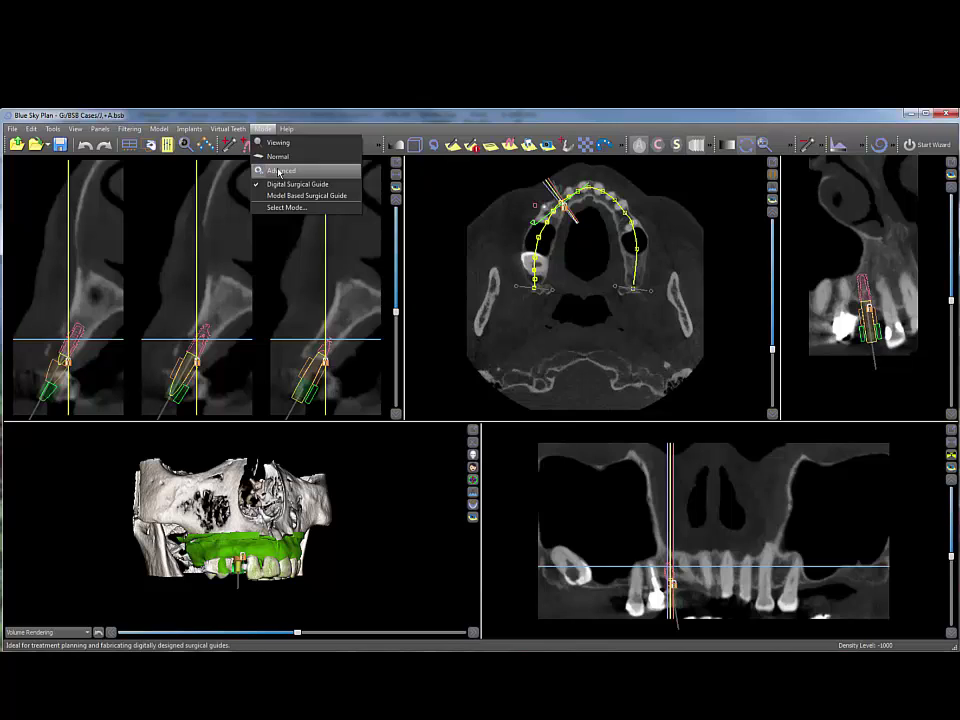
left_click(279, 173)
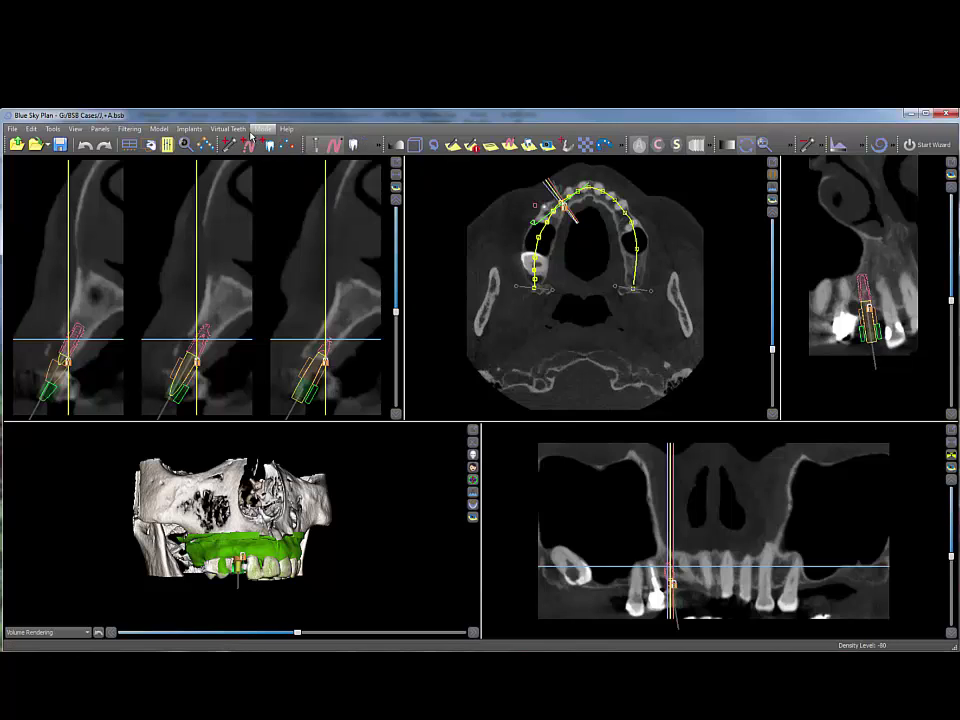
Show the Surfaces panel listing the case's STL and CT surfaces
left_click(103, 130)
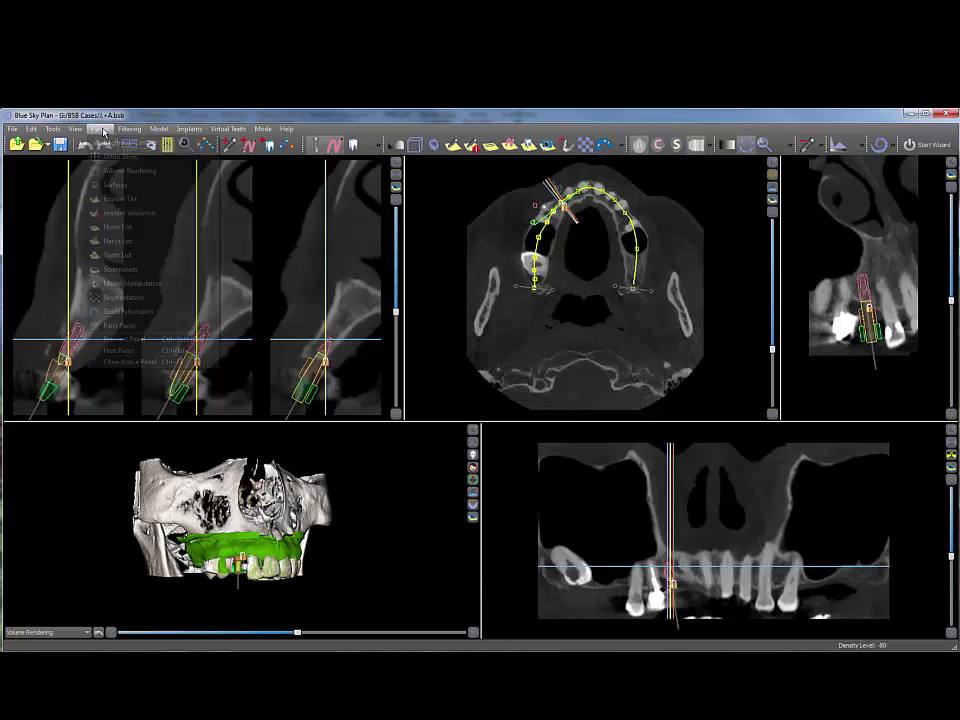
left_click(115, 198)
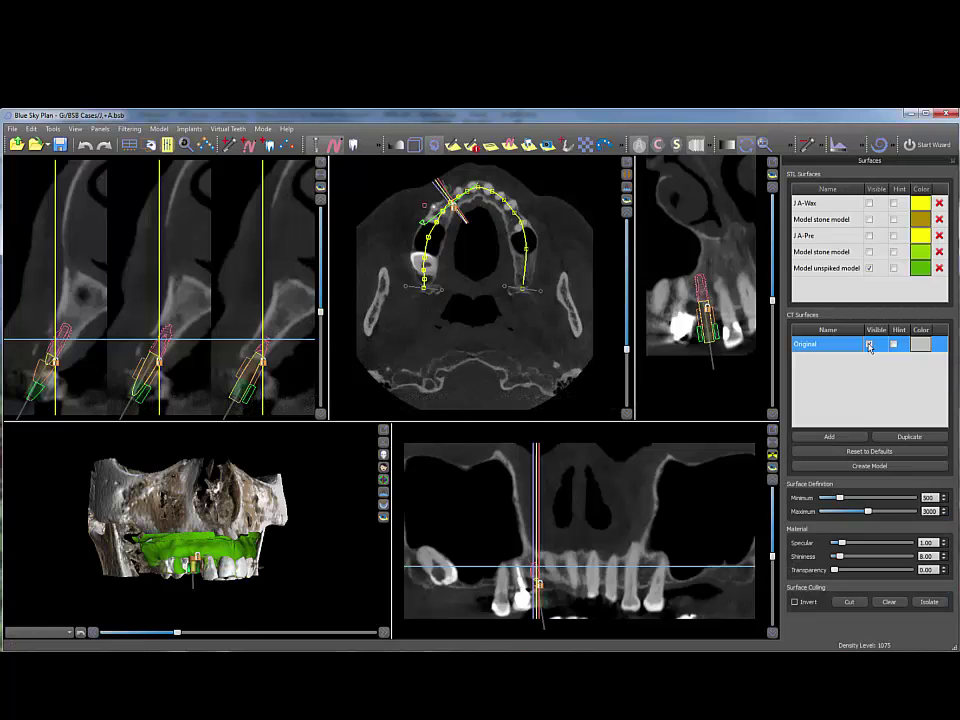
Select the unspiked model, hide the Original CT surface, and maximize the 3D view
left_click(868, 271)
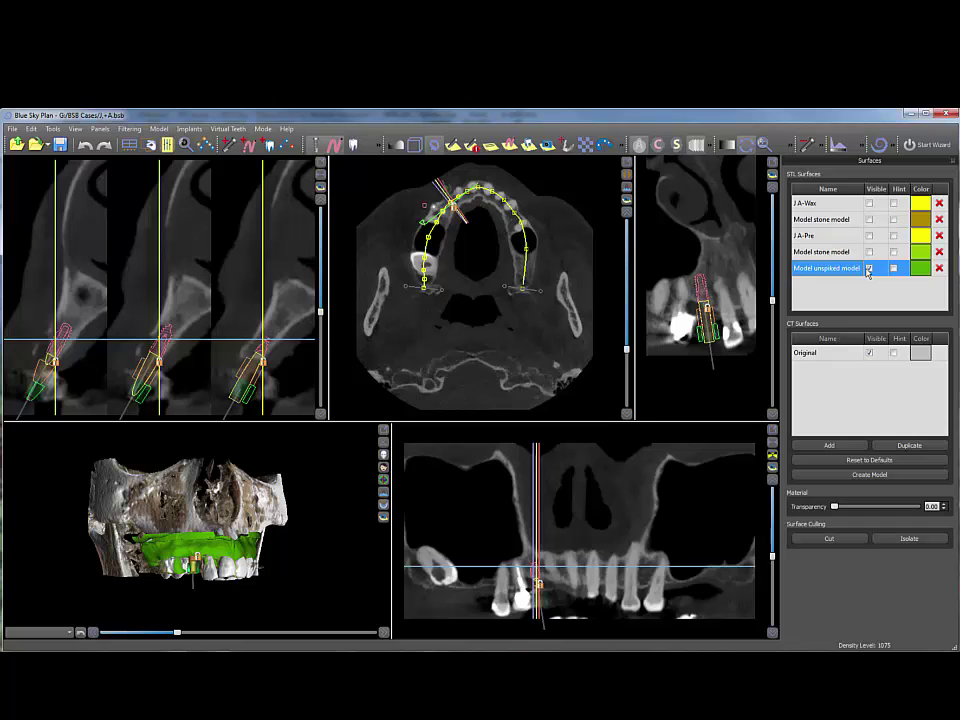
left_click(869, 353)
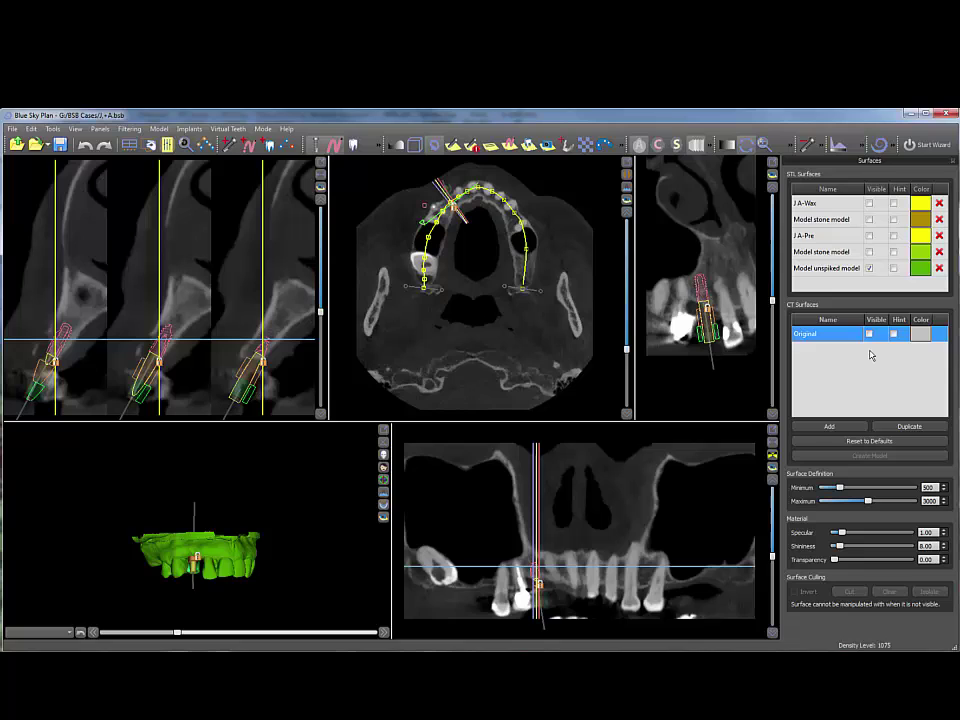
left_click(383, 430)
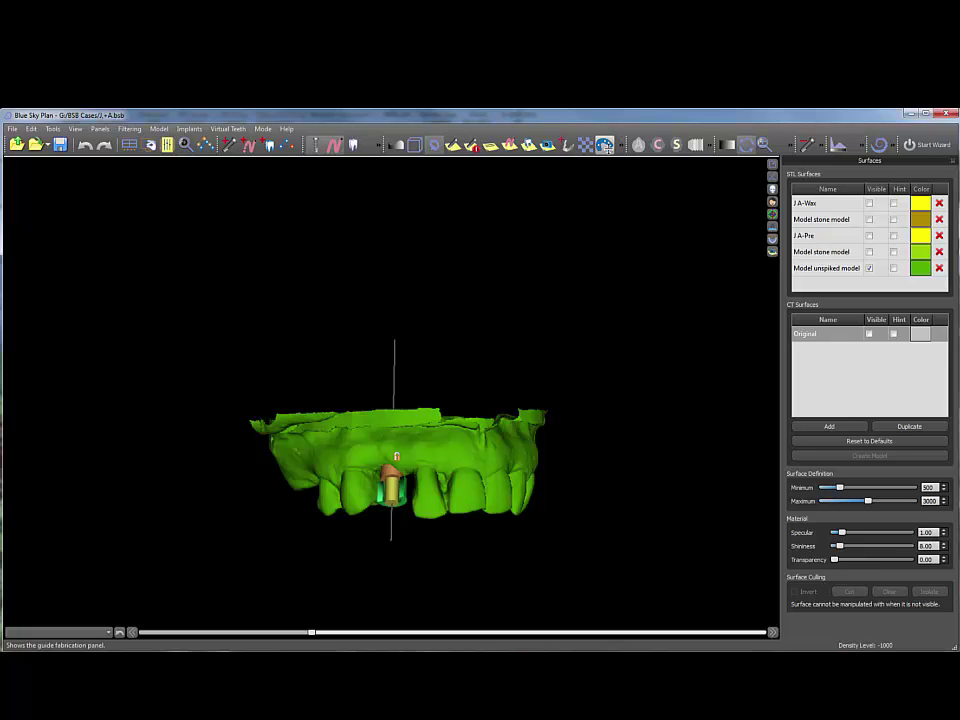
Start Guide Fabrication on the unspiked model with Drill Stop Posts off, viewed occlusally
left_click(606, 146)
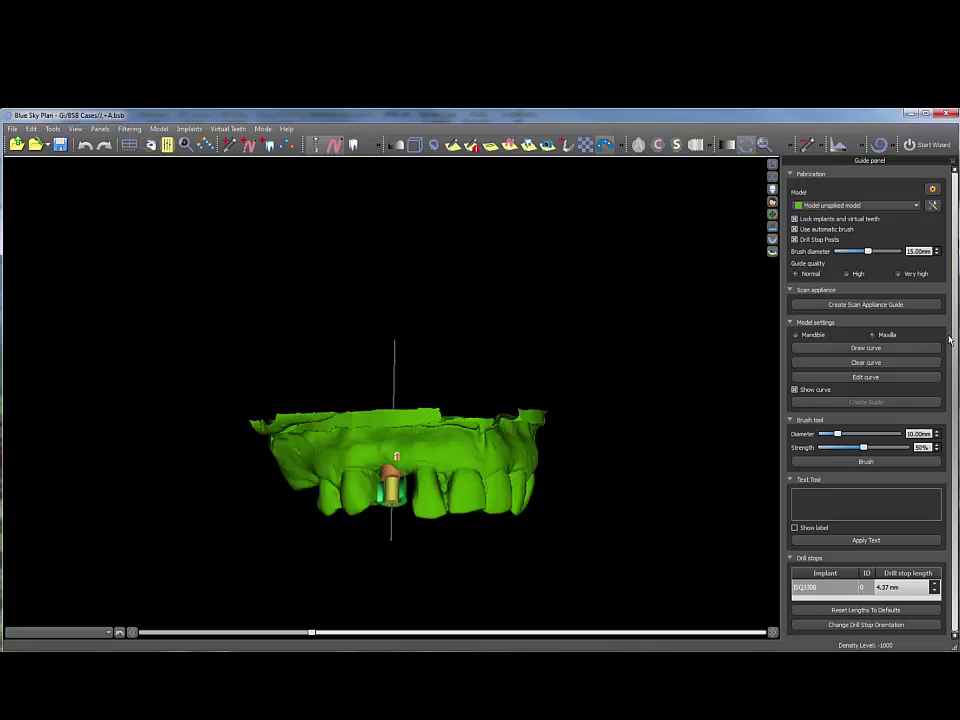
left_click(915, 205)
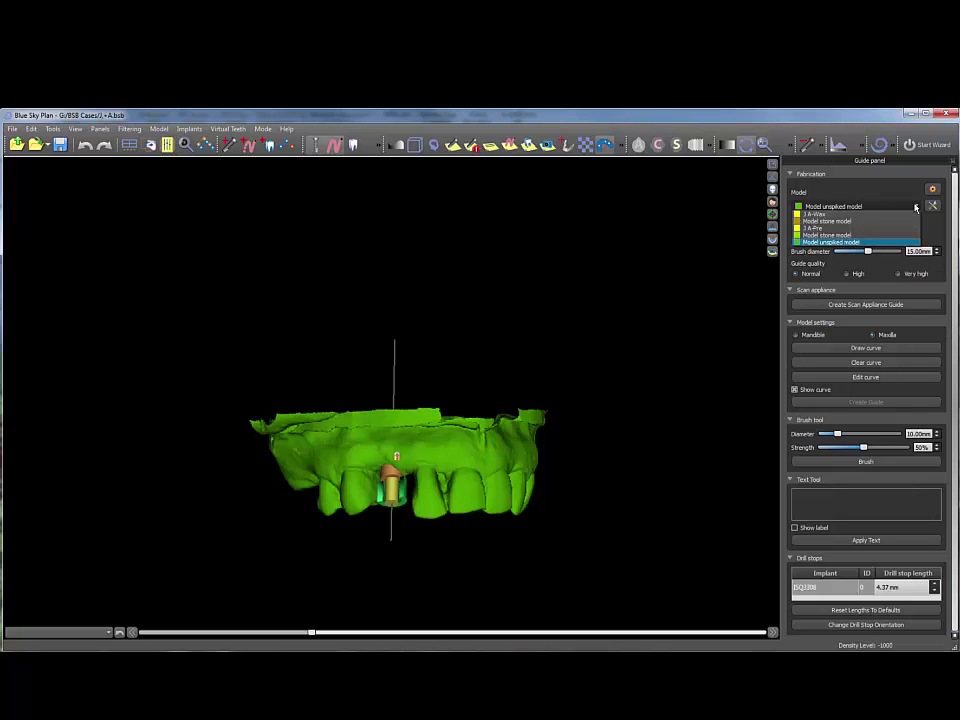
left_click(797, 242)
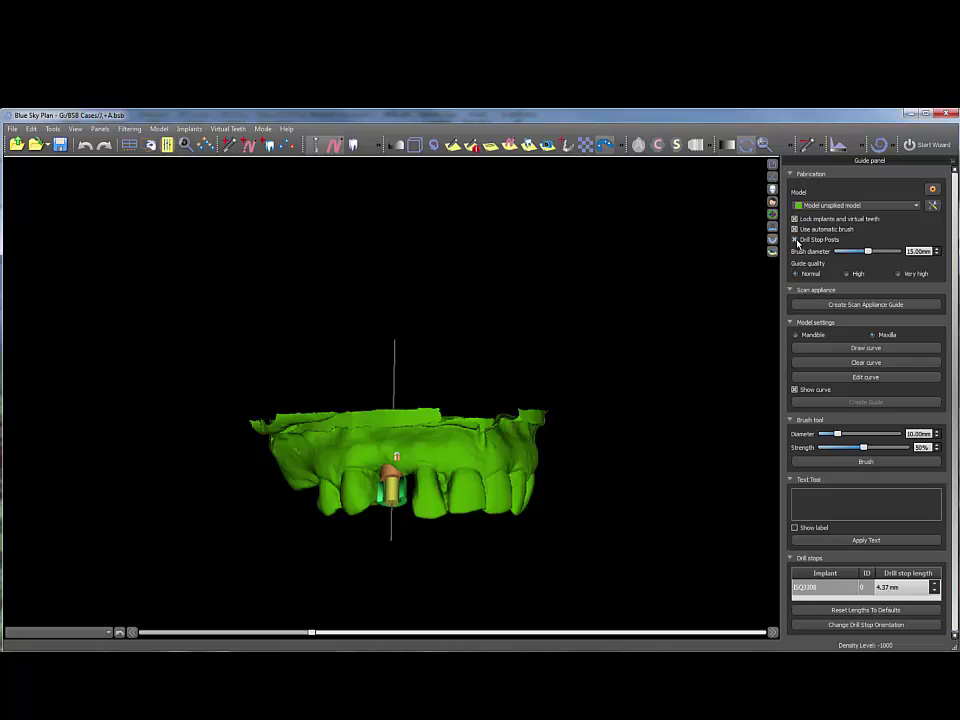
left_click(796, 240)
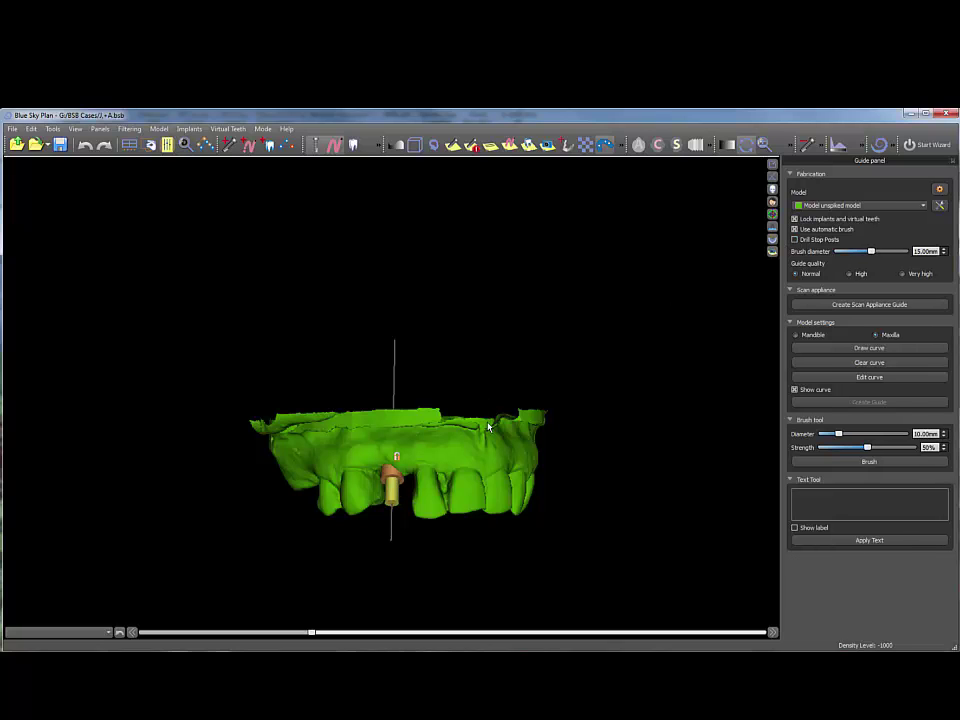
mouse_move(474, 350)
left_mouse_down()
mouse_move(471, 285)
mouse_move(404, 191)
left_mouse_up()
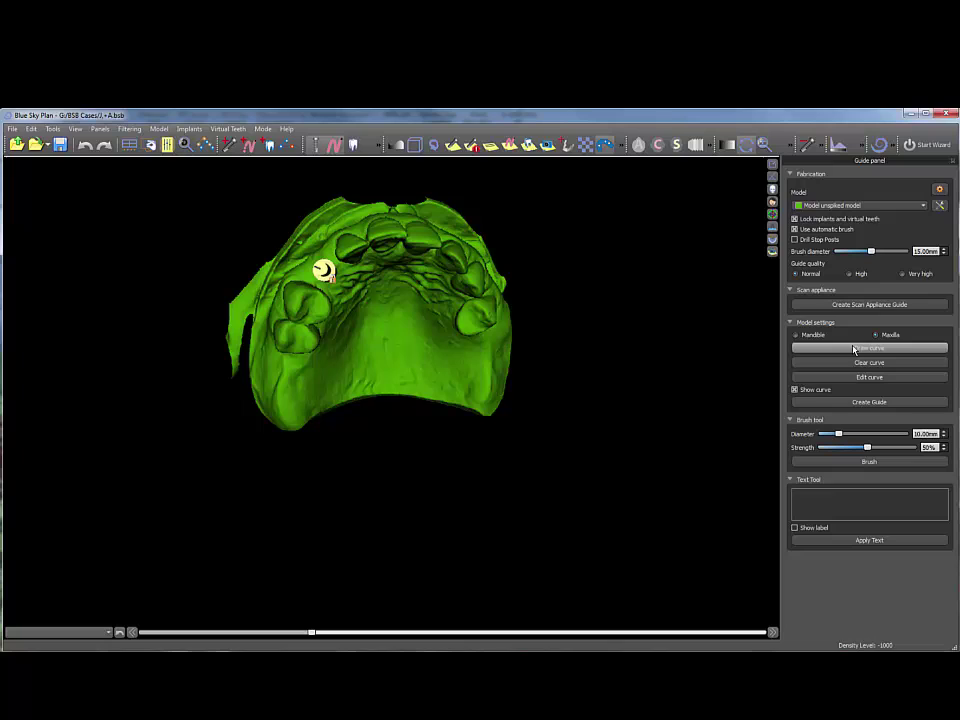
Draw the outline curve along the left, front and molar teeth, then tilt to check it
left_click(854, 349)
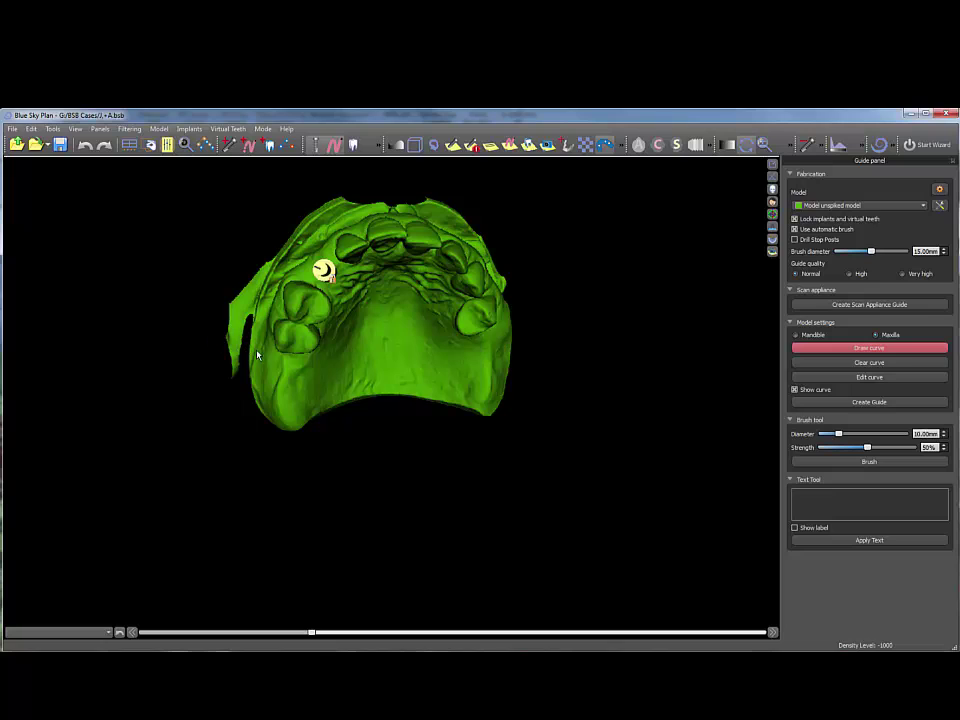
left_click_drag(257, 355, 215, 256)
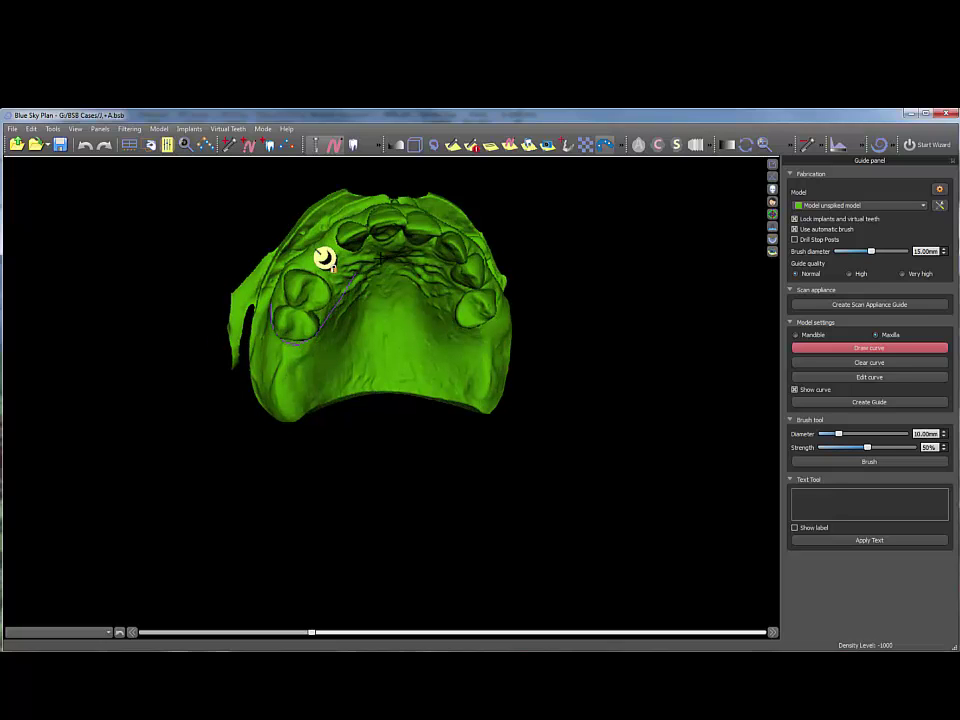
mouse_move(380, 258)
left_mouse_down()
mouse_move(470, 243)
mouse_move(292, 255)
mouse_move(276, 308)
left_mouse_up()
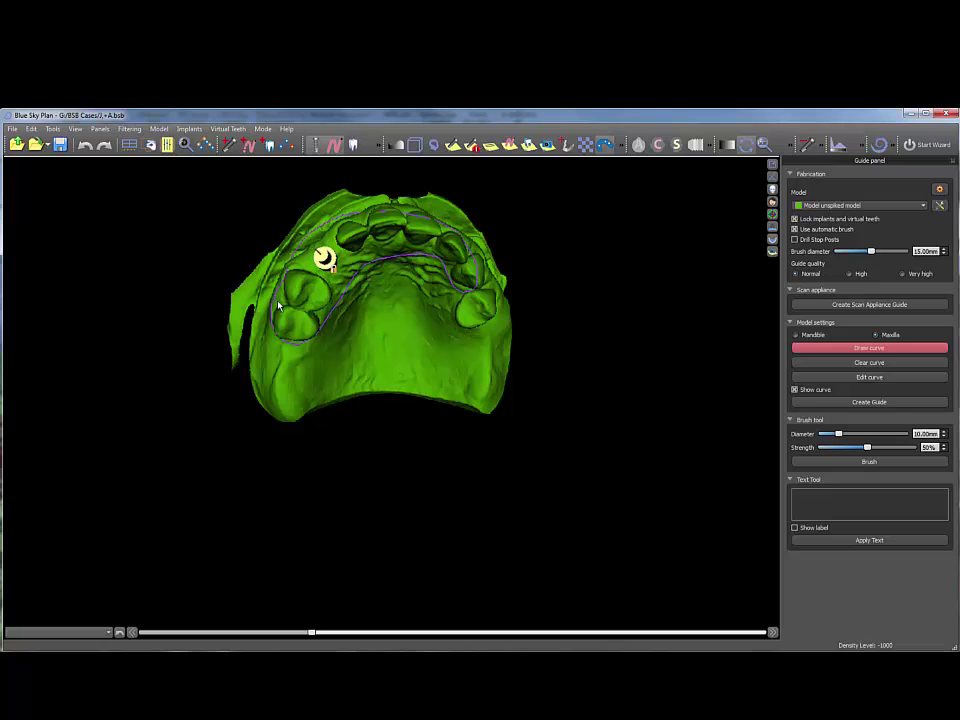
left_click_drag(279, 307, 290, 338)
mouse_move(521, 257)
right_mouse_down()
mouse_move(547, 349)
mouse_move(866, 380)
right_mouse_up()
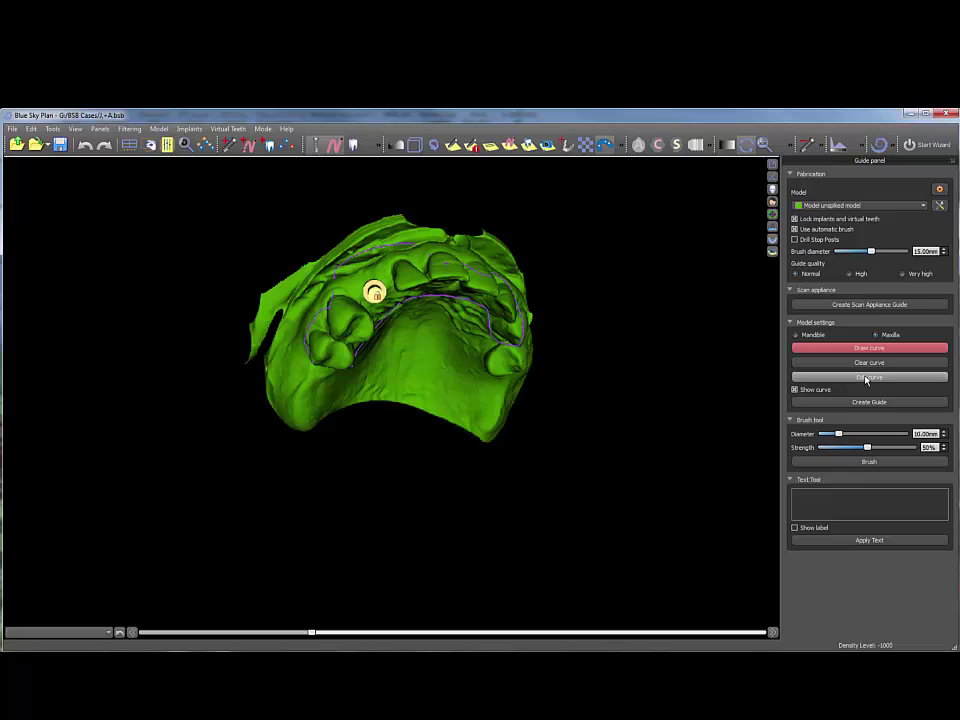
Edit the outline curve's points from a top-down view and create the yellow guide
left_click(866, 379)
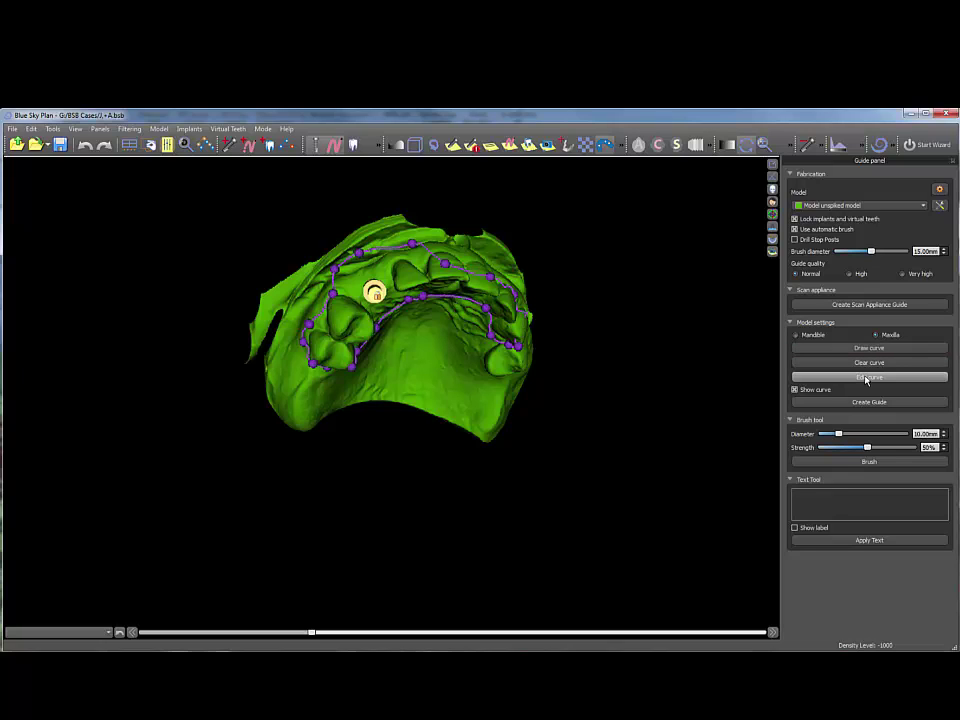
left_click(866, 378)
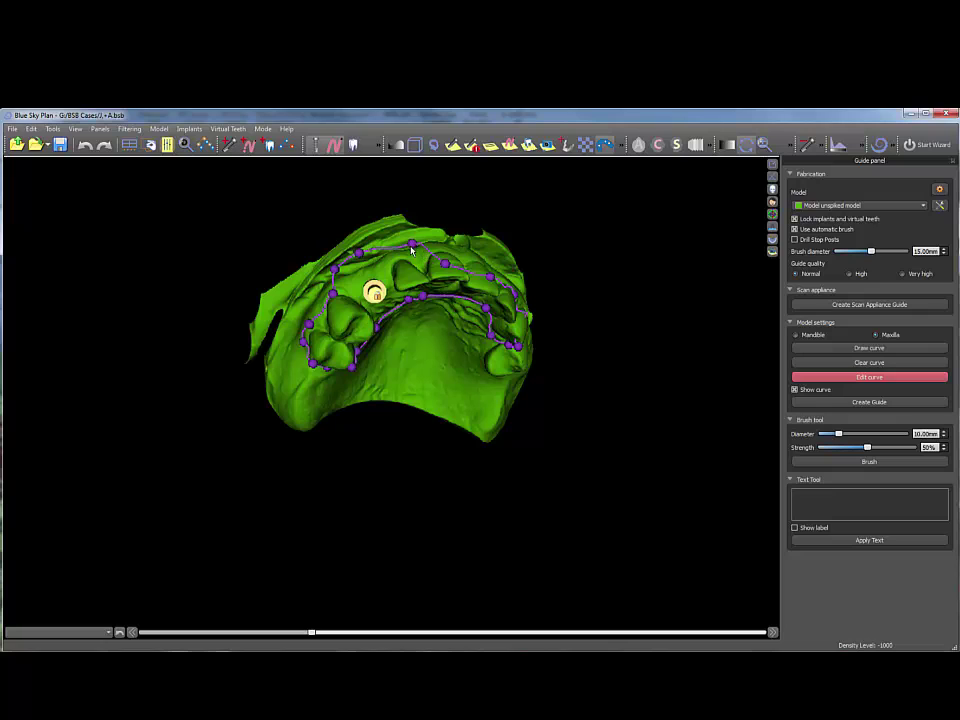
left_click_drag(410, 243, 424, 267)
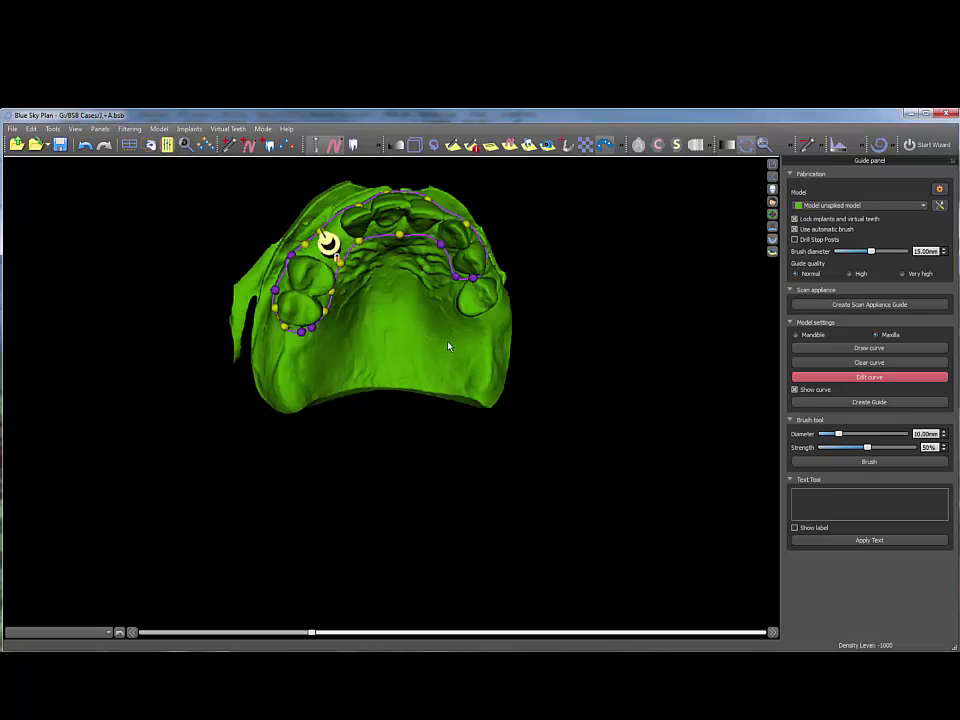
left_click(840, 402)
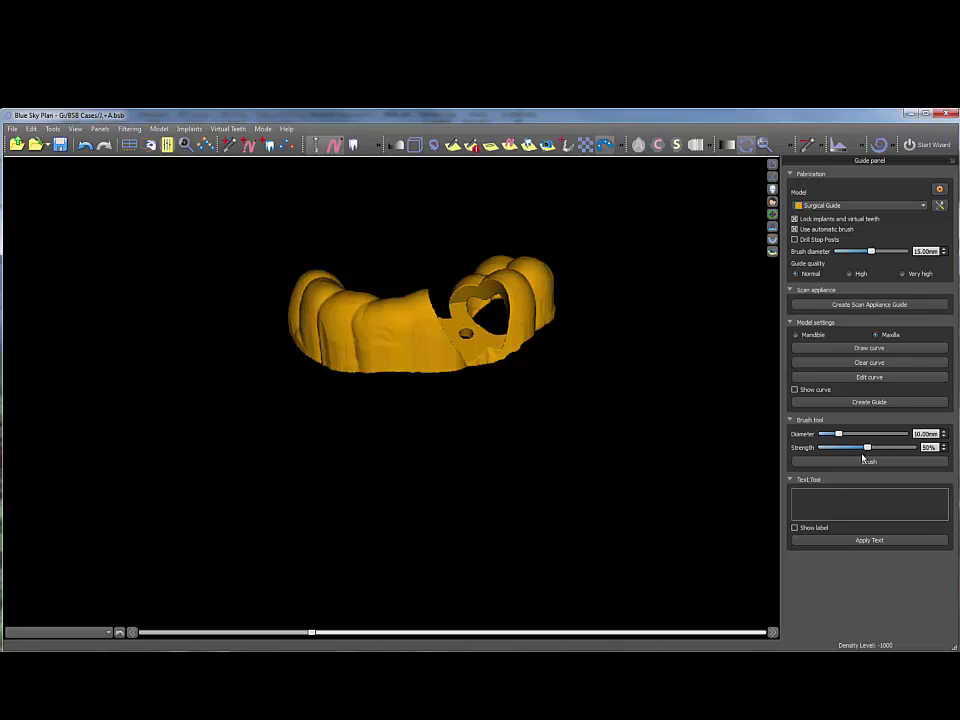
Brush-smooth the guide surface, return to rotate mode, and zoom in
left_click(864, 460)
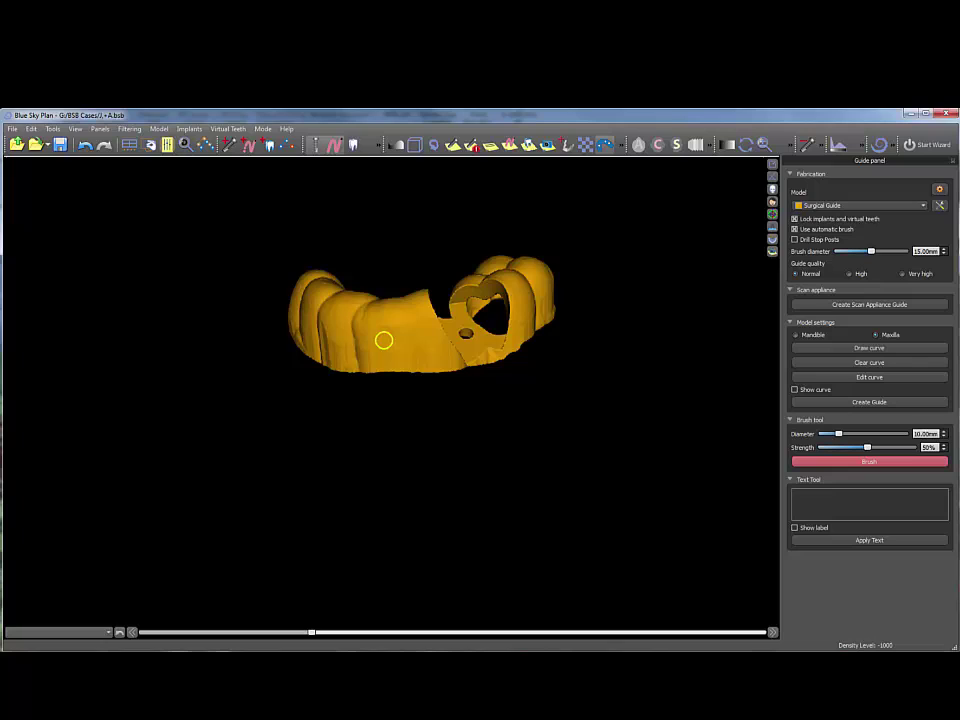
key("Escape")
scroll(392, 336, "up", 3)
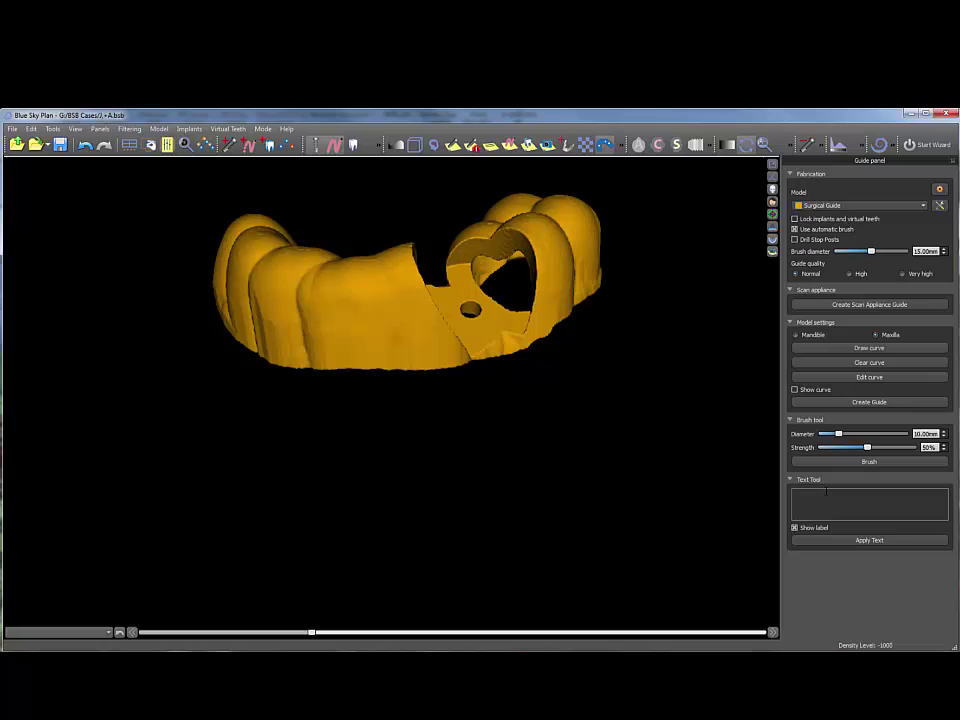
Emboss the text 'Pt ID' onto the guide front and close the Guide panel
type("P")
type("t ID")
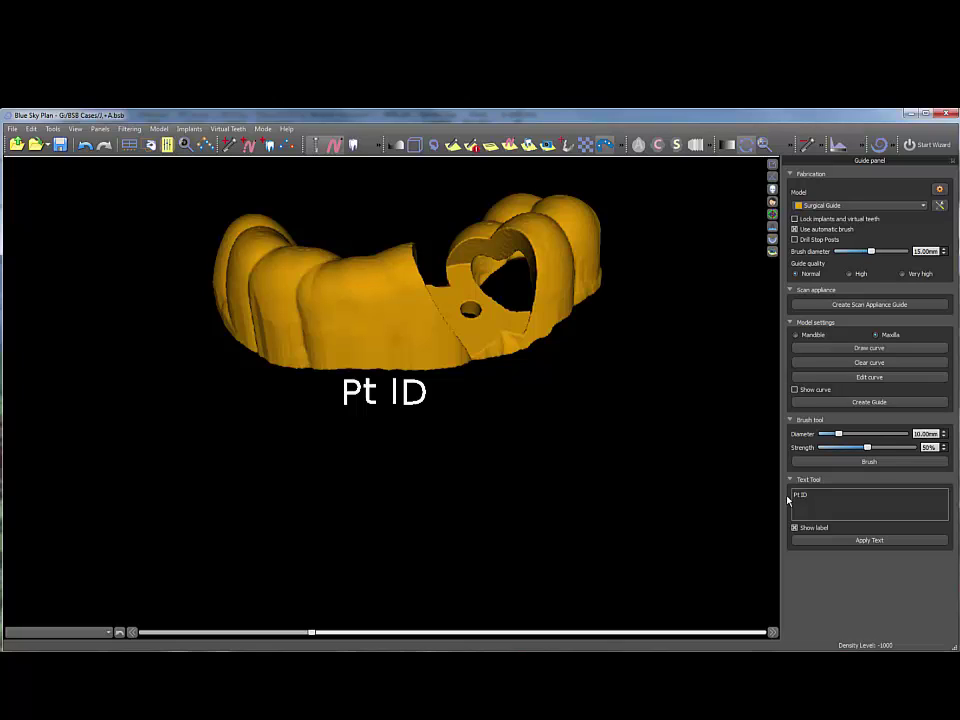
triple_click(794, 500)
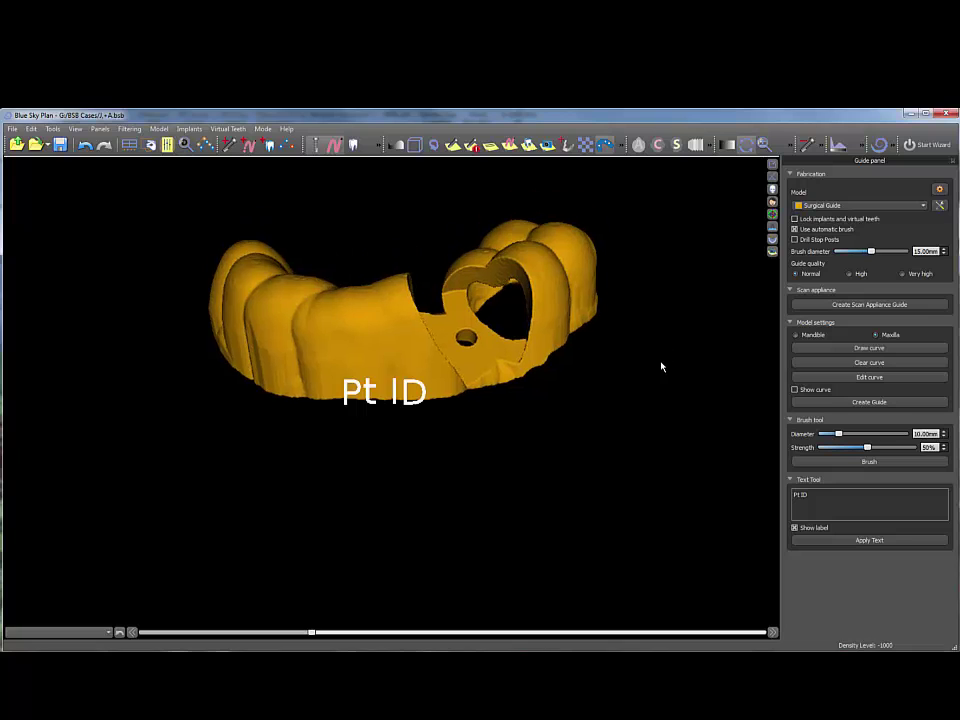
left_click(825, 540)
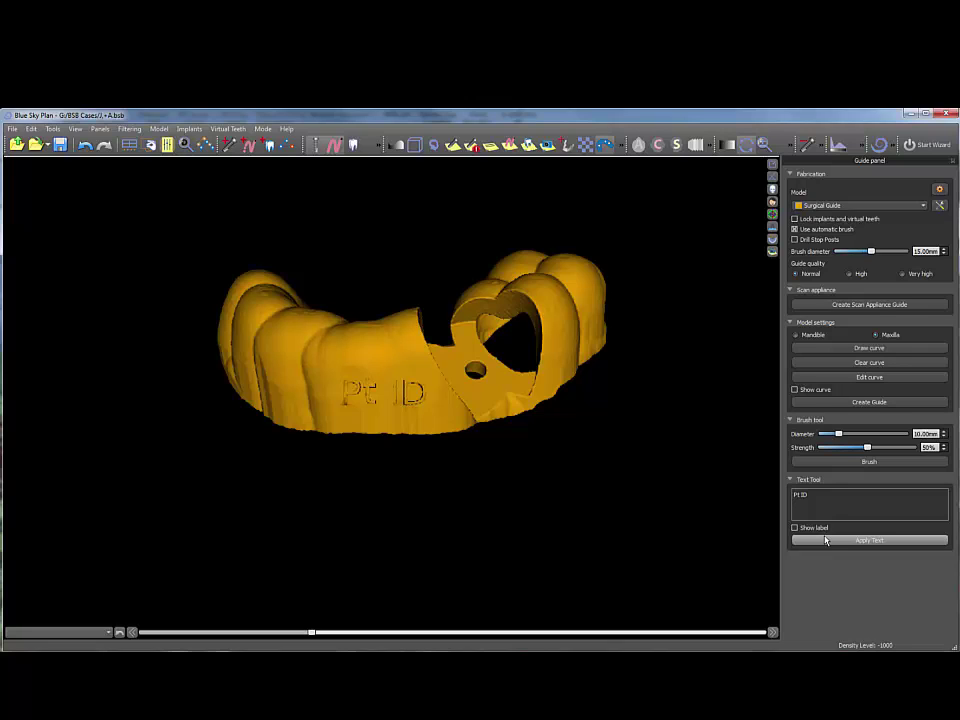
left_click(951, 161)
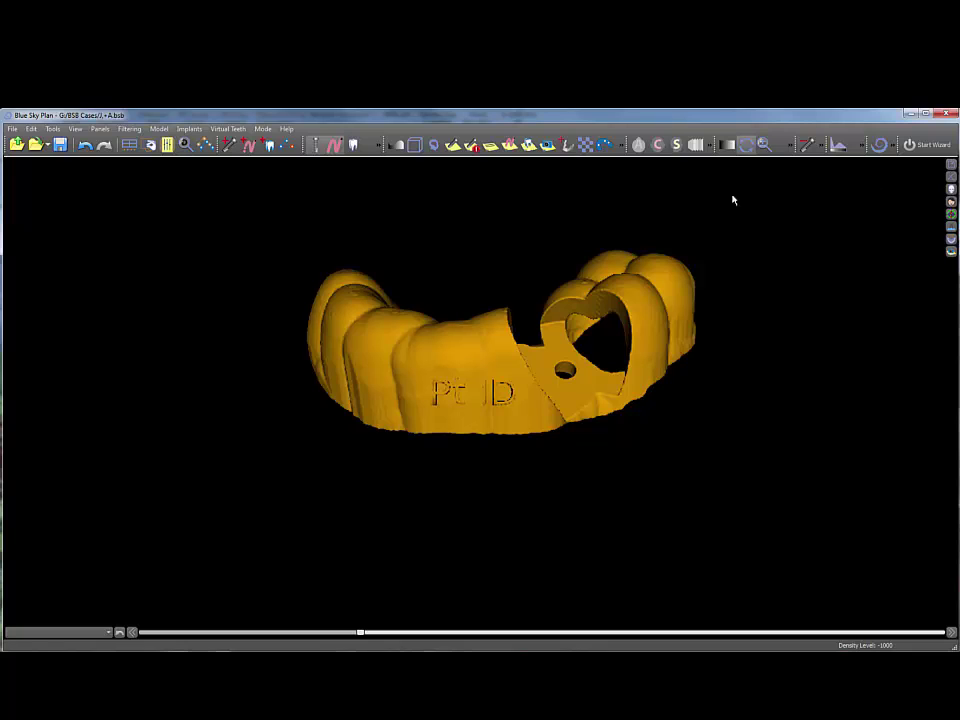
Export the File > Drill Report as a PDF, accepting the screenshot export settings
left_click(12, 128)
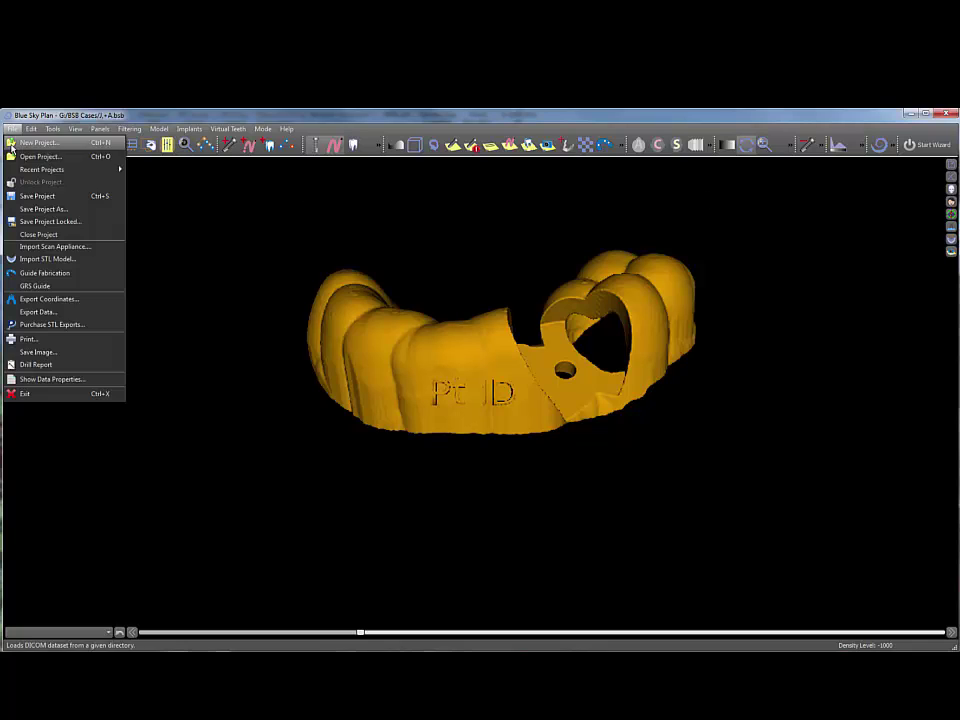
left_click(34, 364)
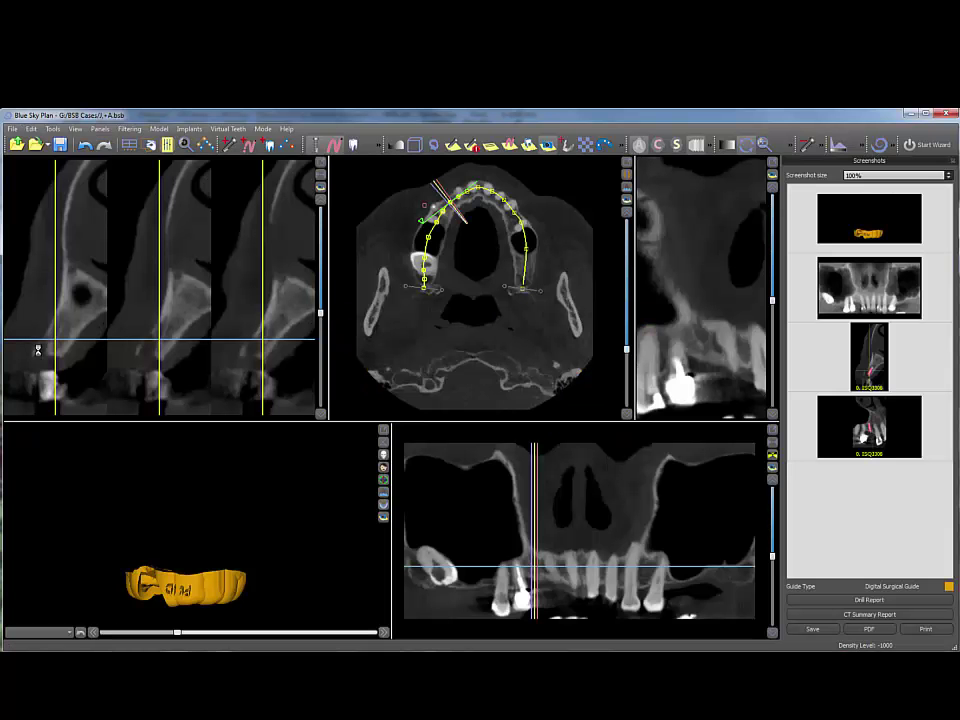
left_click(856, 631)
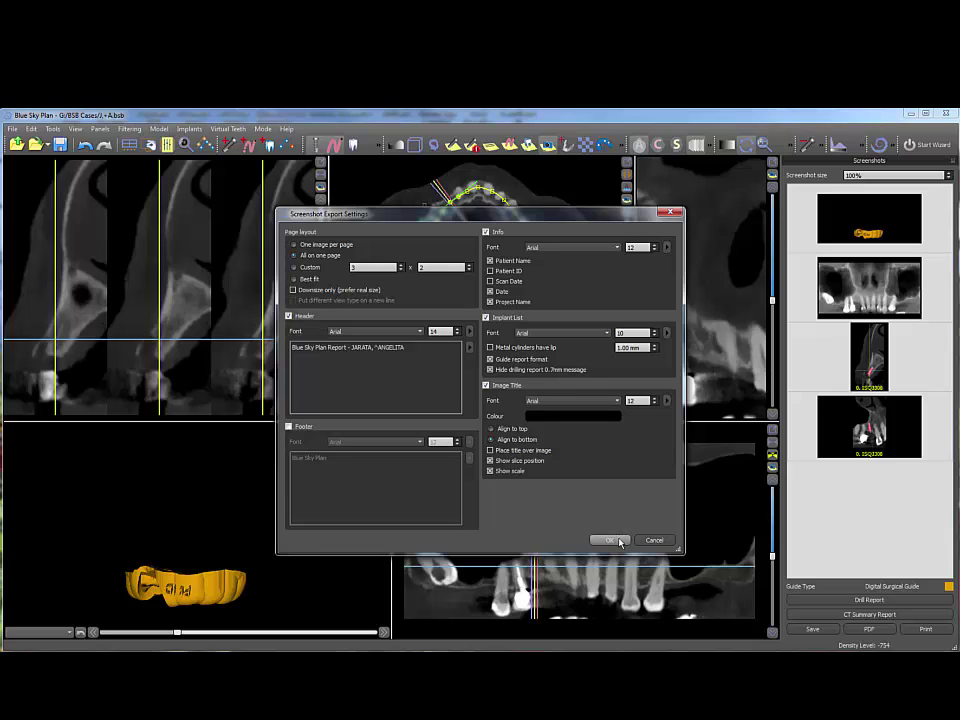
left_click(610, 540)
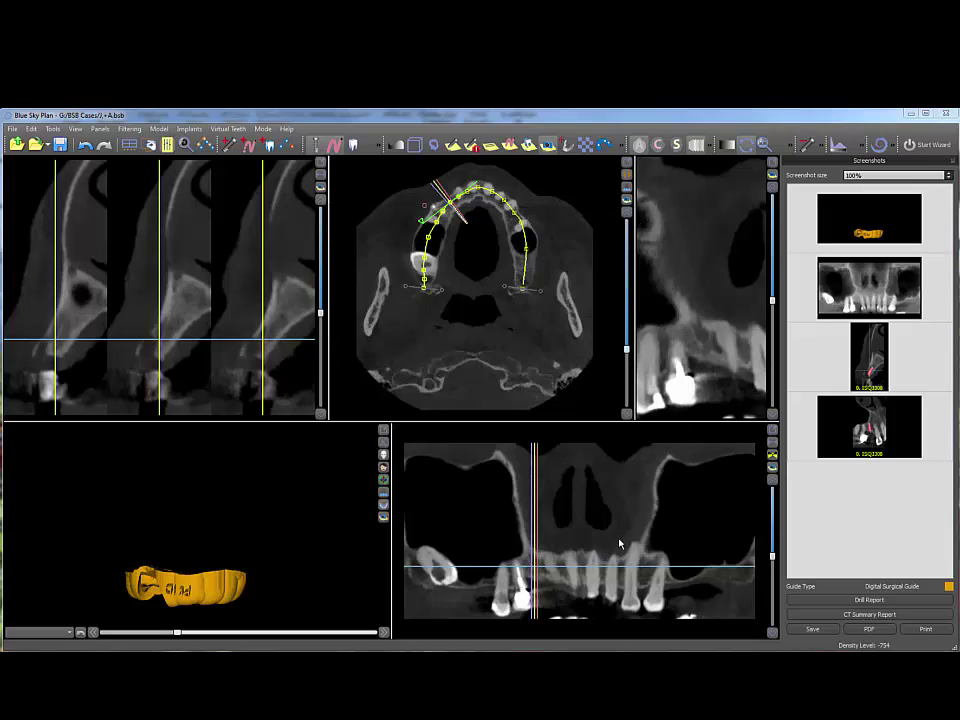